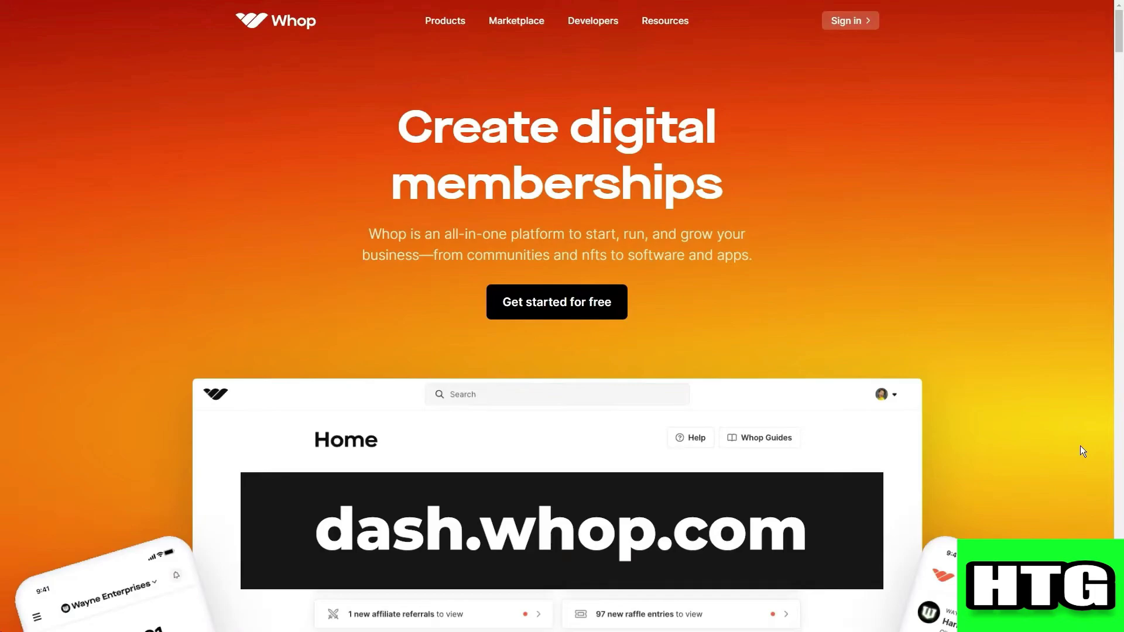
Step: Sign up for a free Whop account with Discord and authorize Whop Bot
left_click(850, 21)
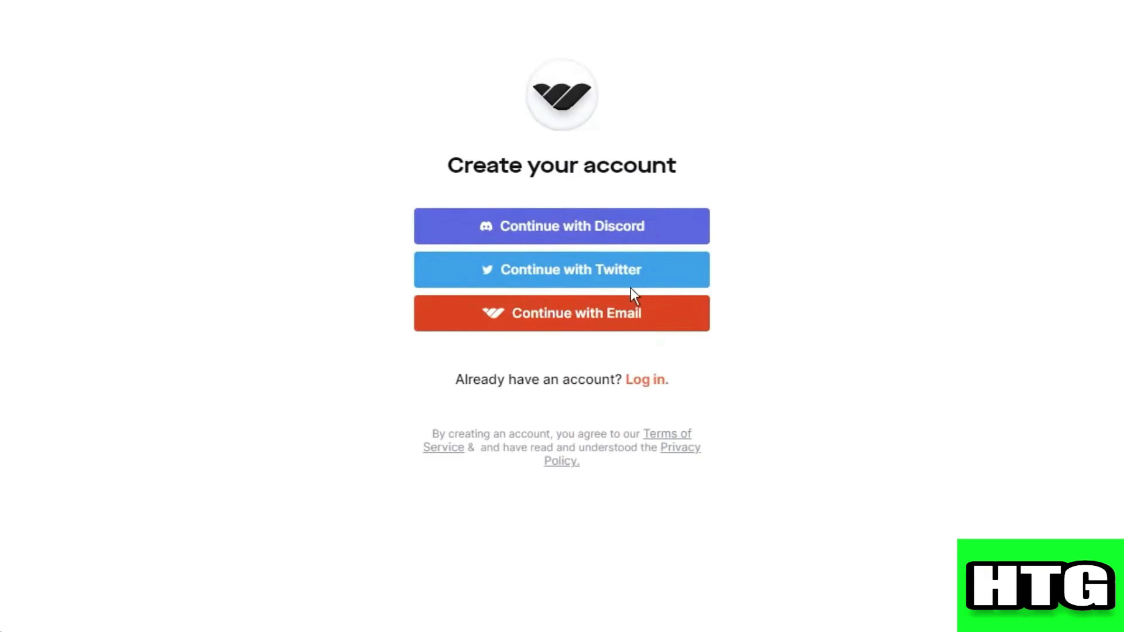
left_click(648, 233)
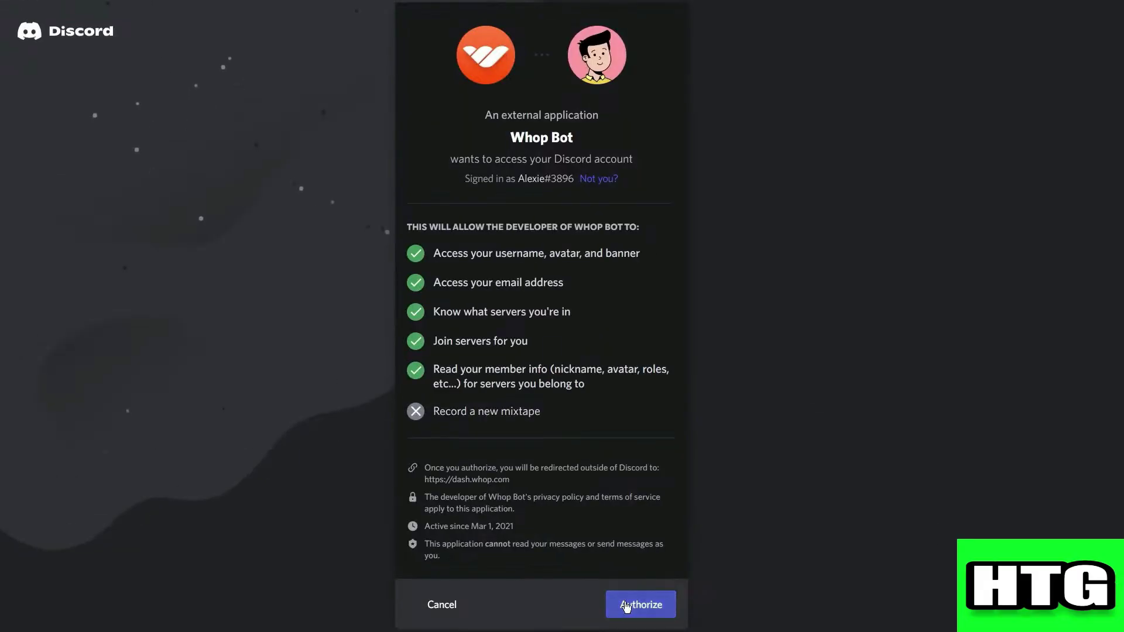
left_click(627, 607)
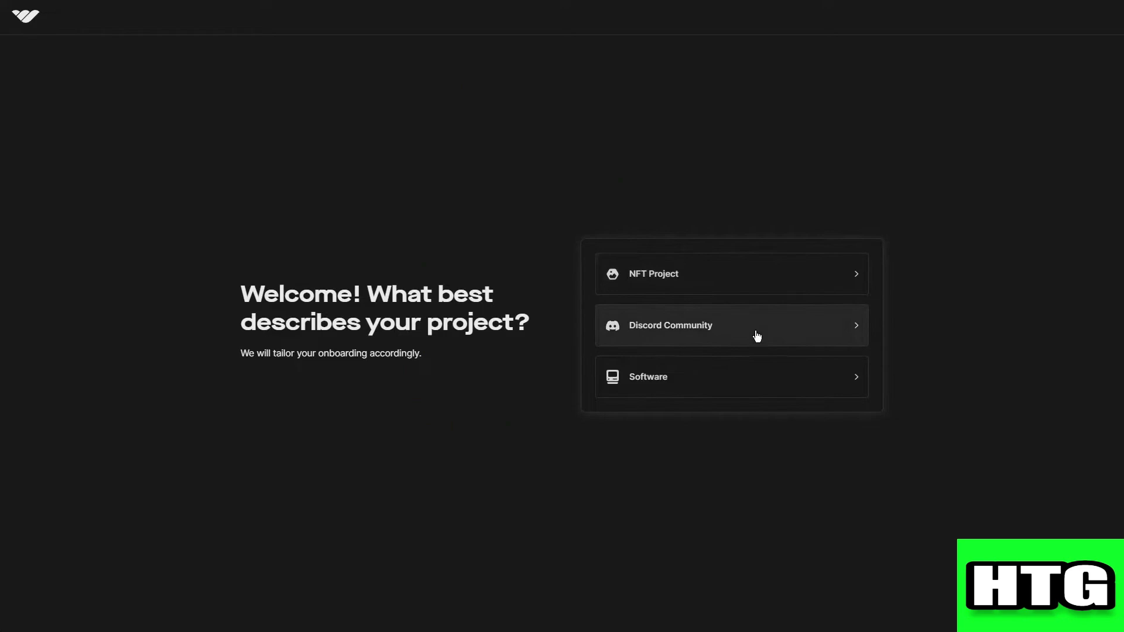
Step: Create a Discord Community named 'Premium Pies Community' in the Food category
left_click(809, 325)
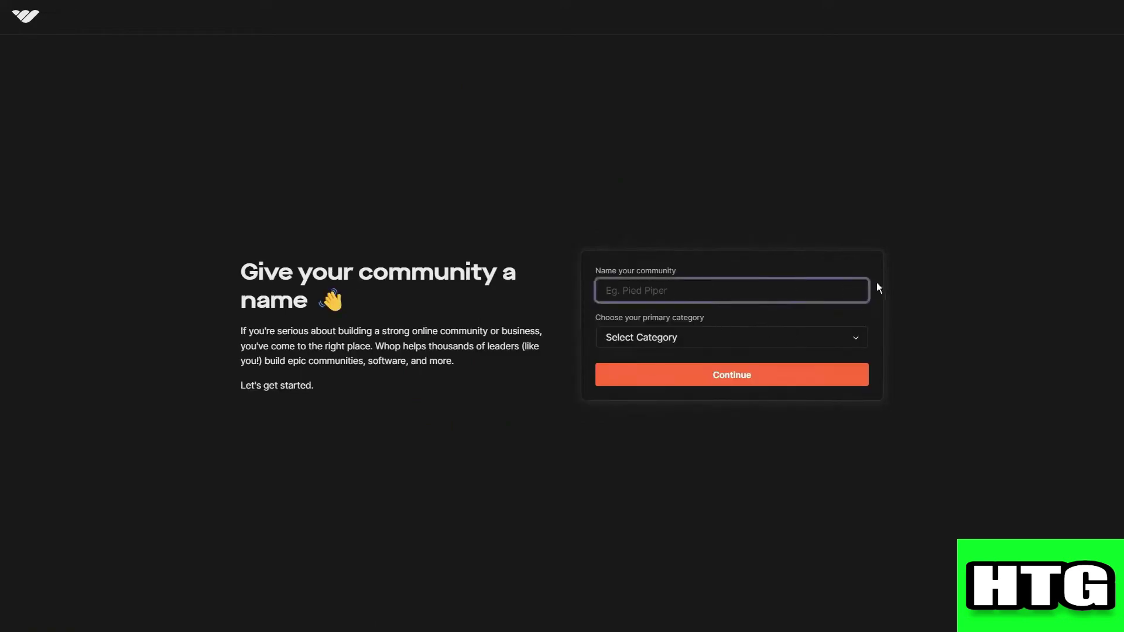
type("Premium Pies Com")
type("munity")
left_click(688, 337)
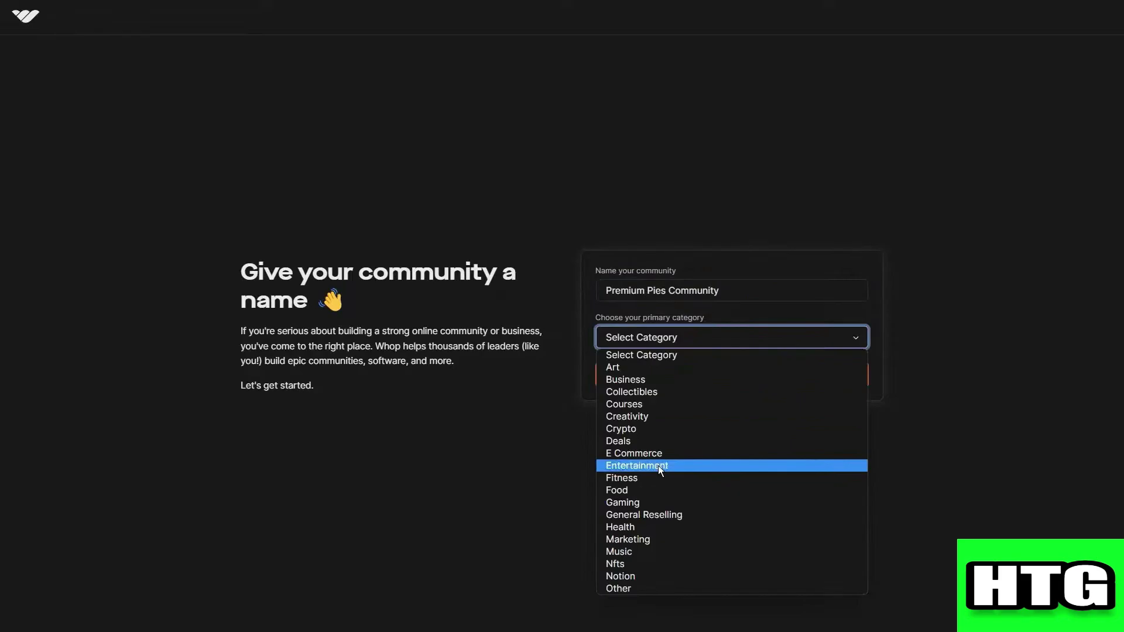
left_click(649, 490)
left_click(676, 378)
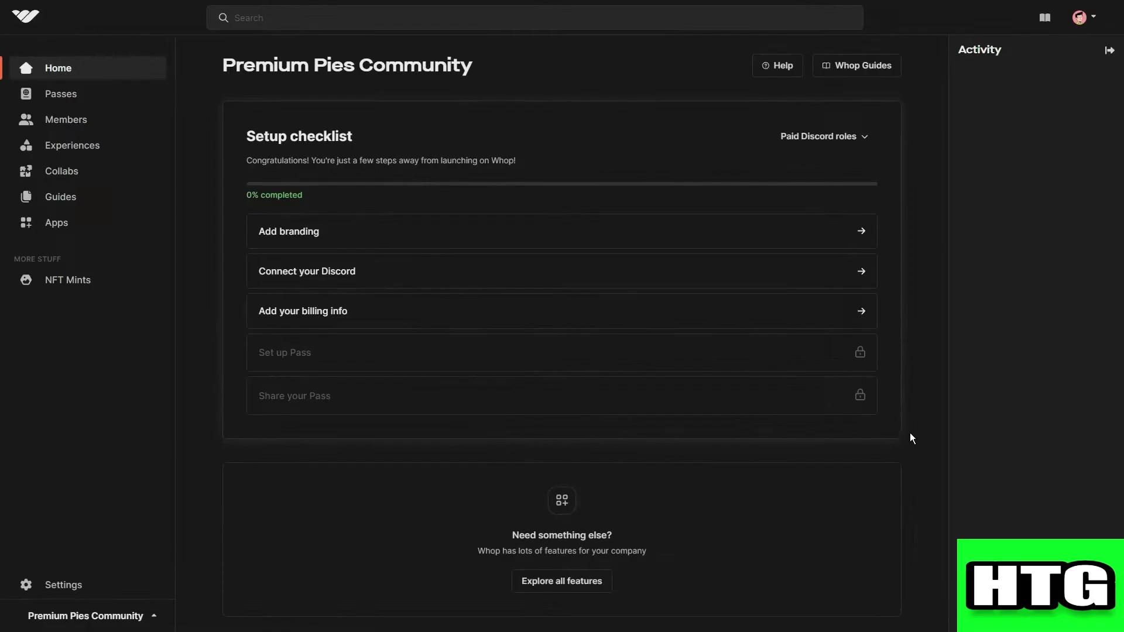
Step: Save the branding tagline 'For the biggest pie lovers.' and begin connecting a Discord server
left_click(541, 232)
type("For the biggest pie lovers.")
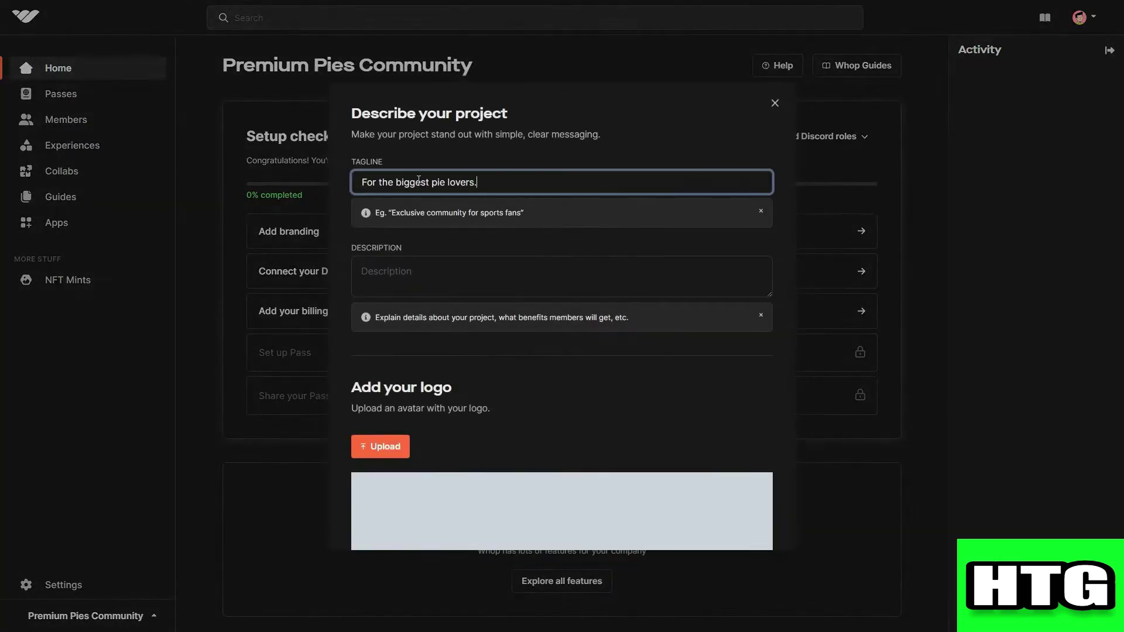
scroll(563, 352, "down", 10)
left_click(753, 517)
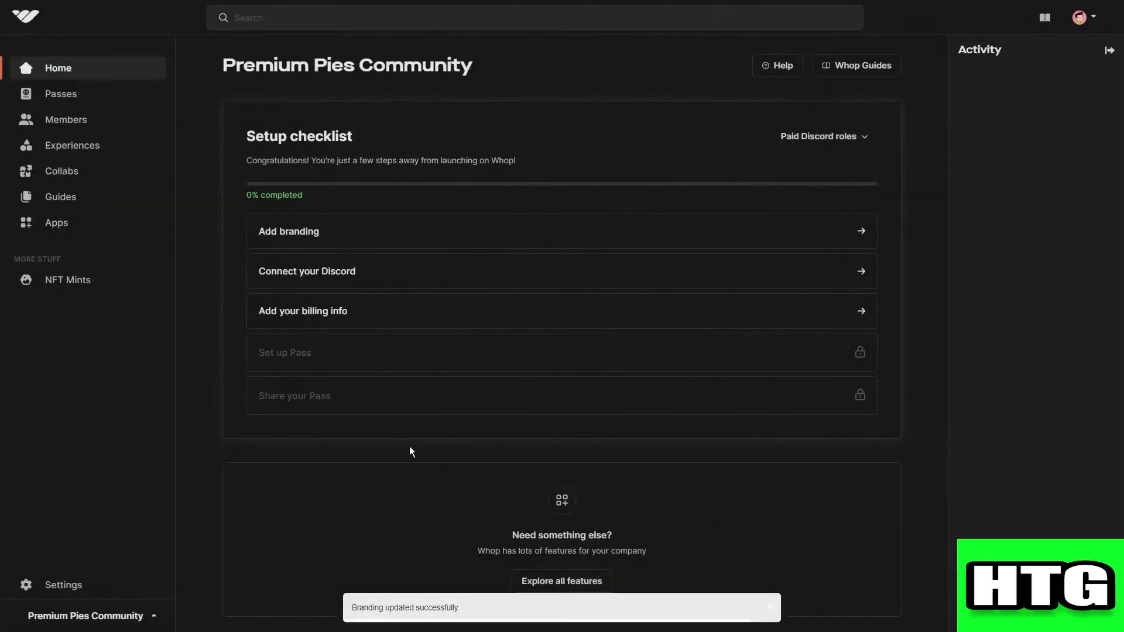
left_click(363, 271)
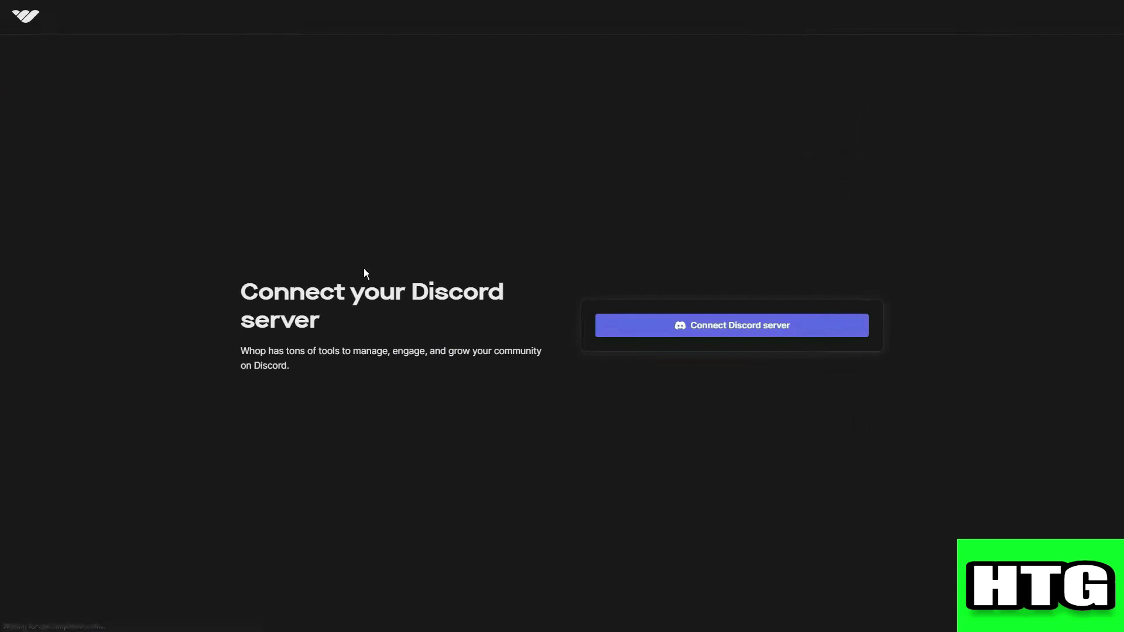
left_click(736, 314)
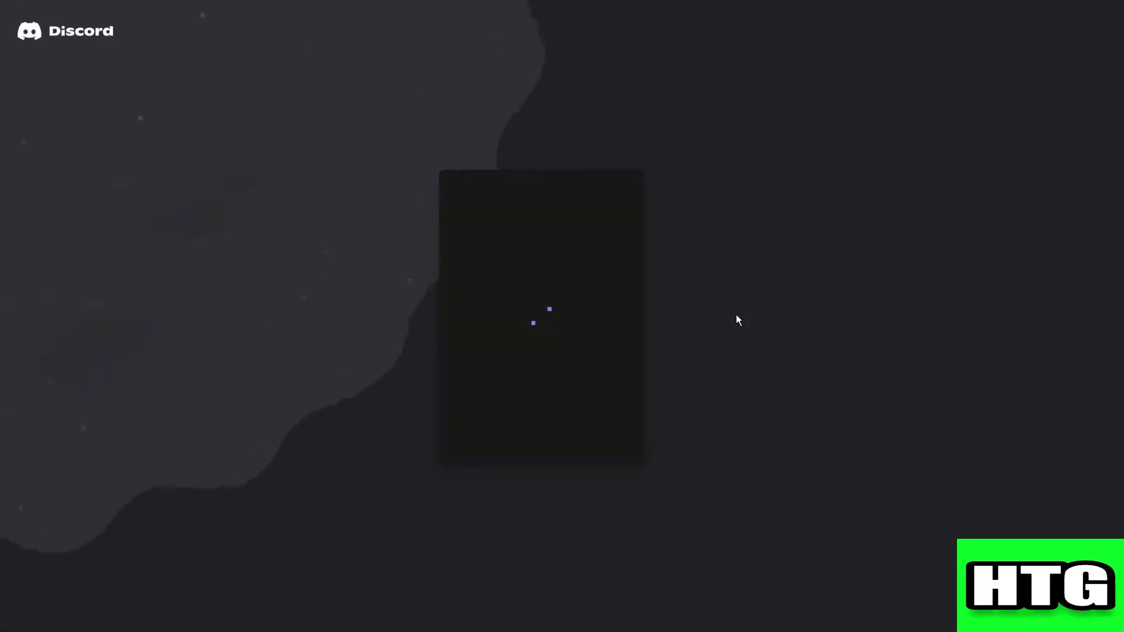
Step: Add Whop Bot to the Premium Pies server and authorize its permissions
left_click(540, 491)
left_click(450, 555)
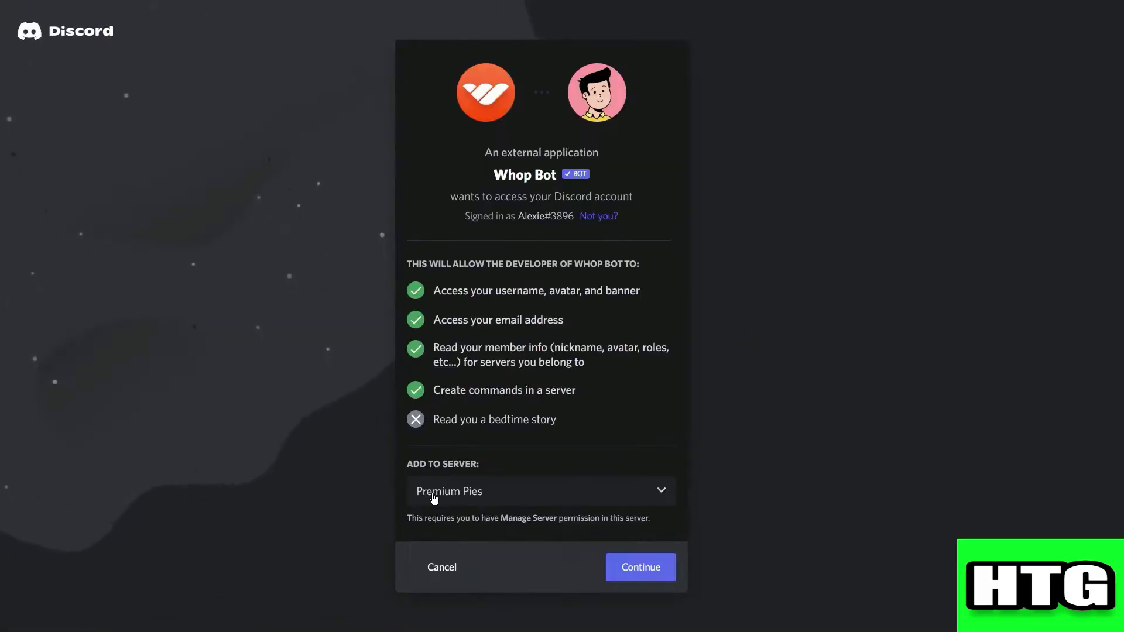
left_click(641, 567)
scroll(620, 566, "down", 5)
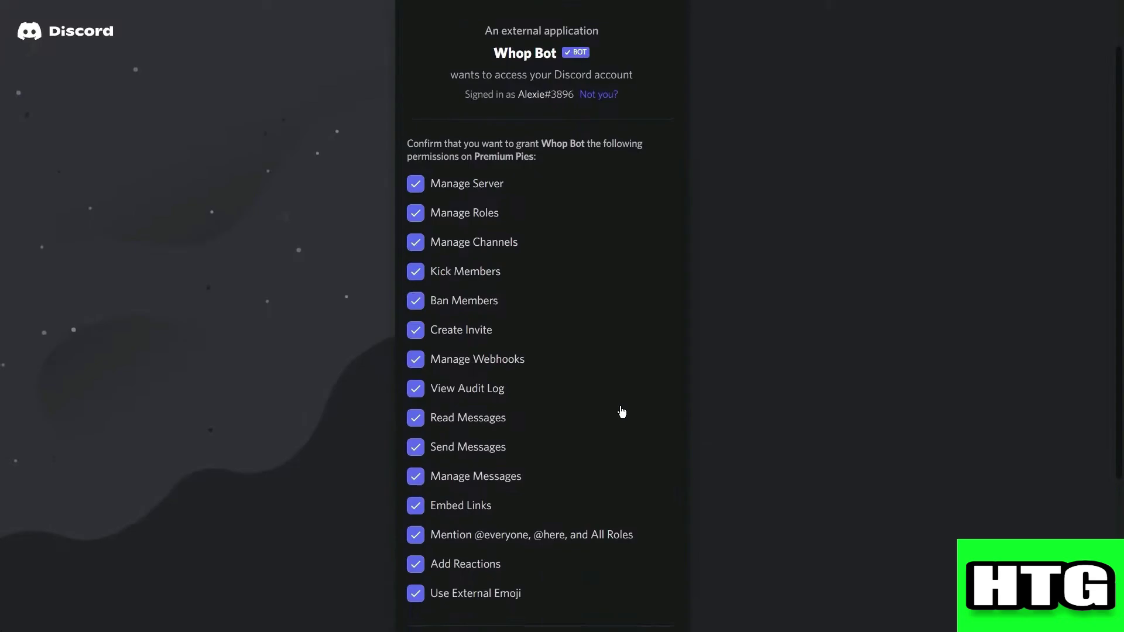
scroll(620, 439, "down", 5)
left_click(642, 605)
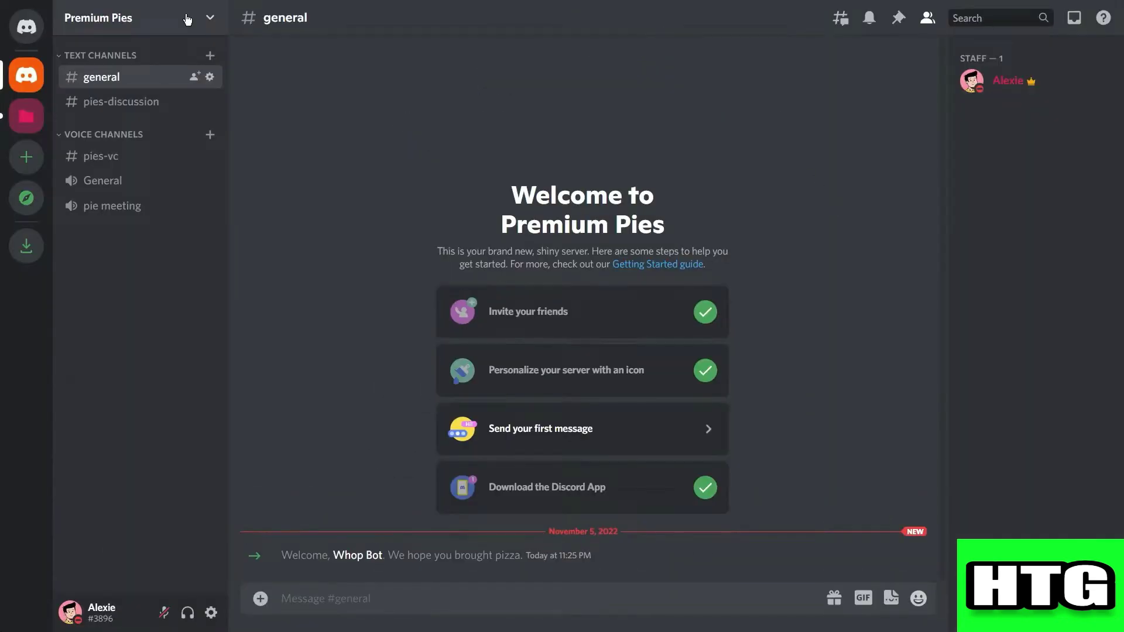
Step: In Premium Pies server roles, move Whop Bot above Premium Pies, just below Staff
left_click(187, 18)
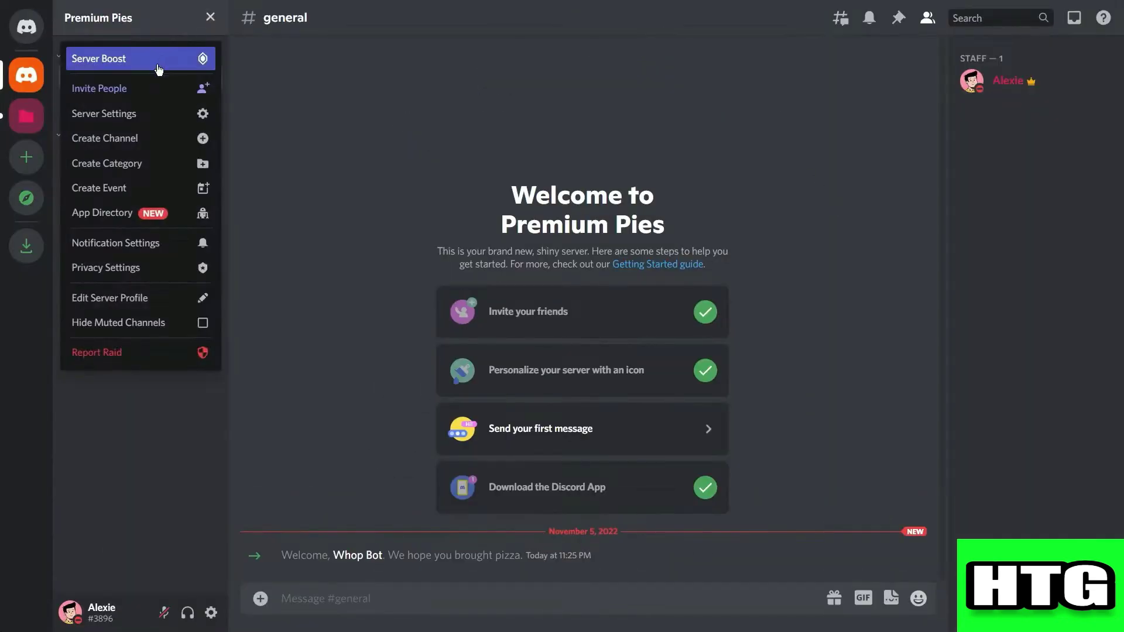
left_click(141, 114)
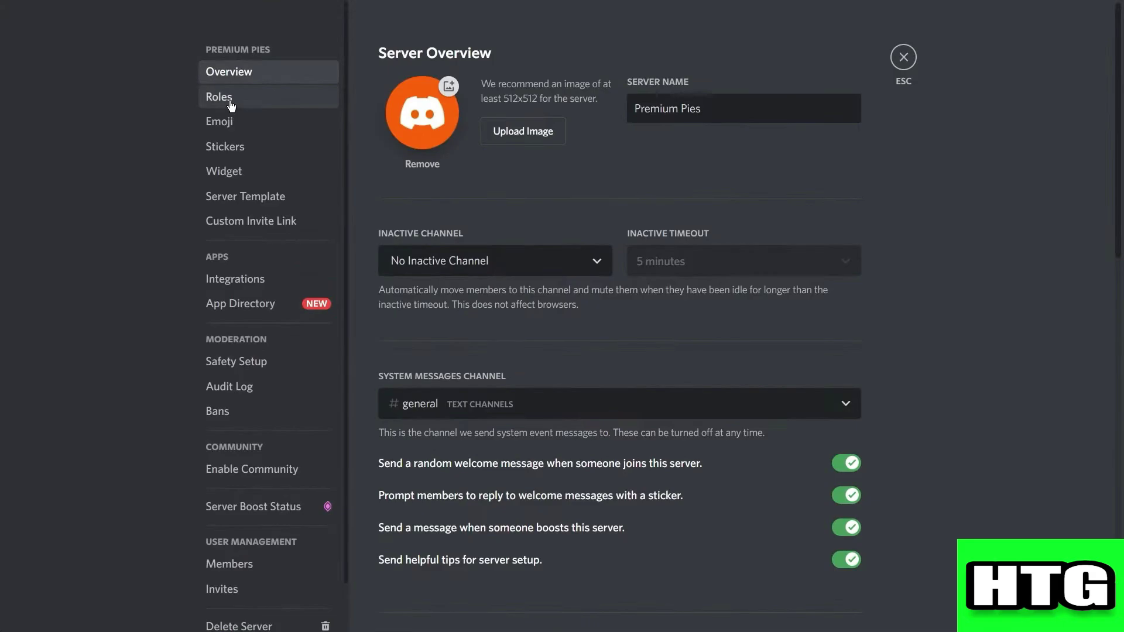
left_click(219, 97)
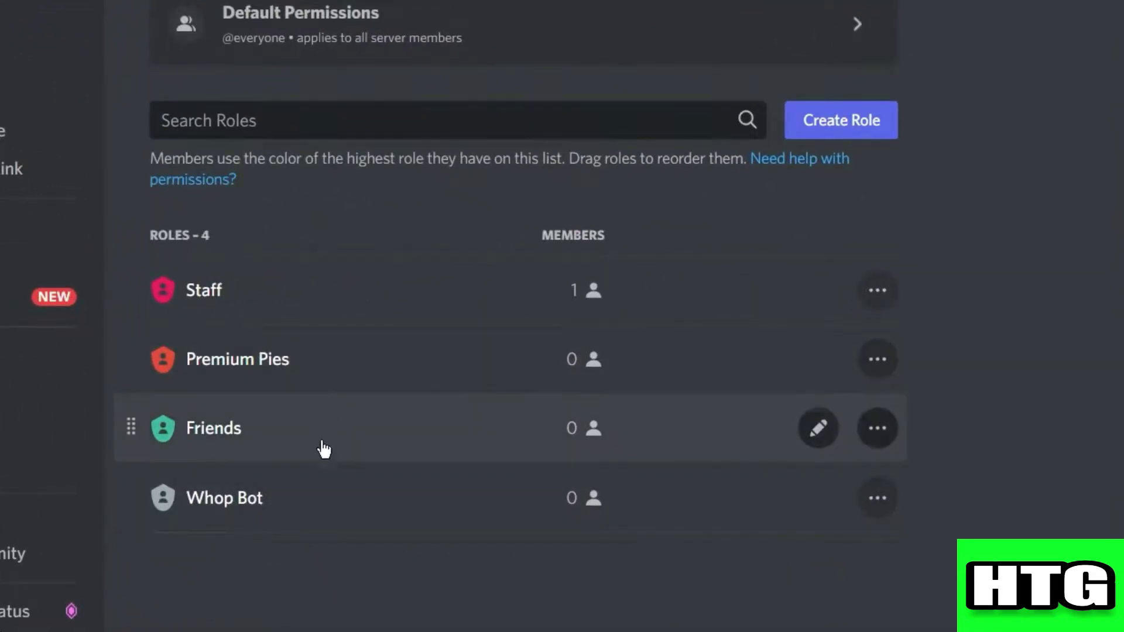
left_click_drag(132, 497, 127, 351)
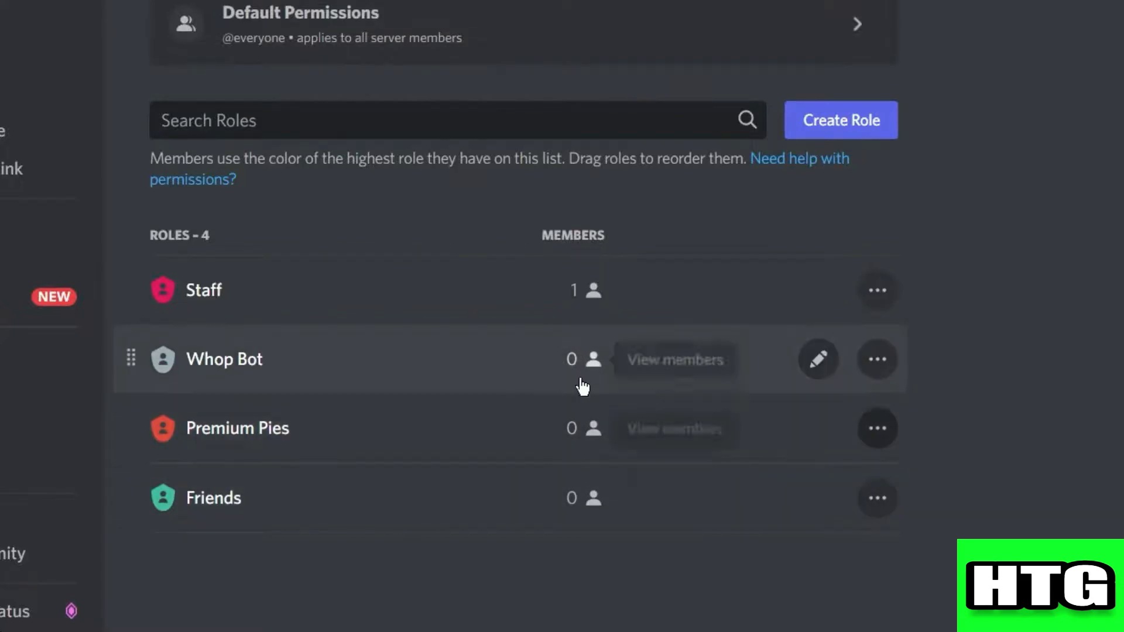